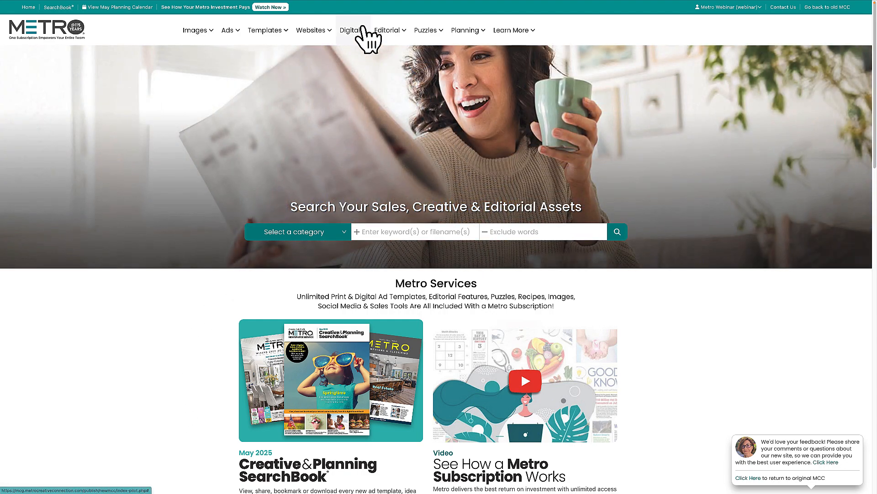
Open the wizard for personalizing web ads and select Paws and Claws as the existing advertiser
mouse_move(363, 29)
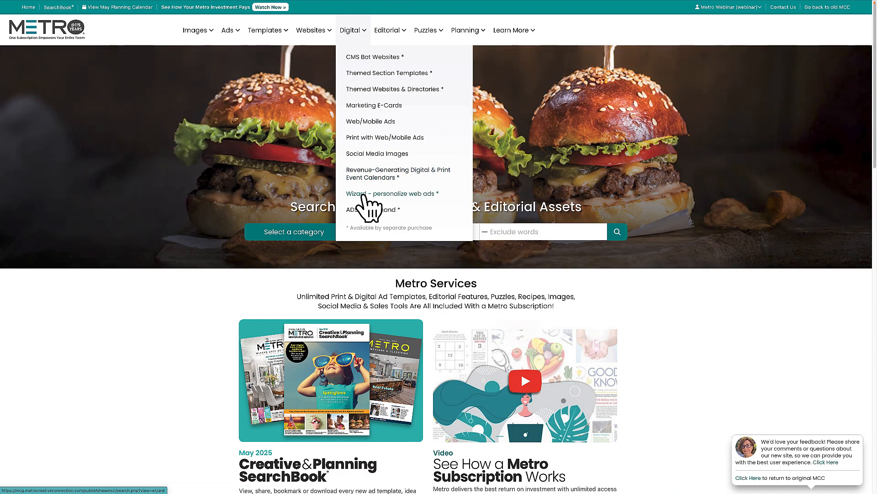
left_click(363, 195)
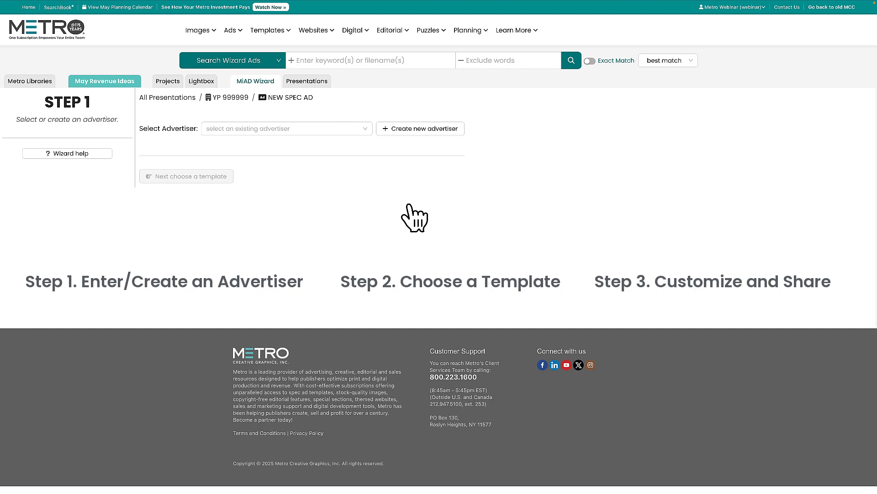
left_click(364, 129)
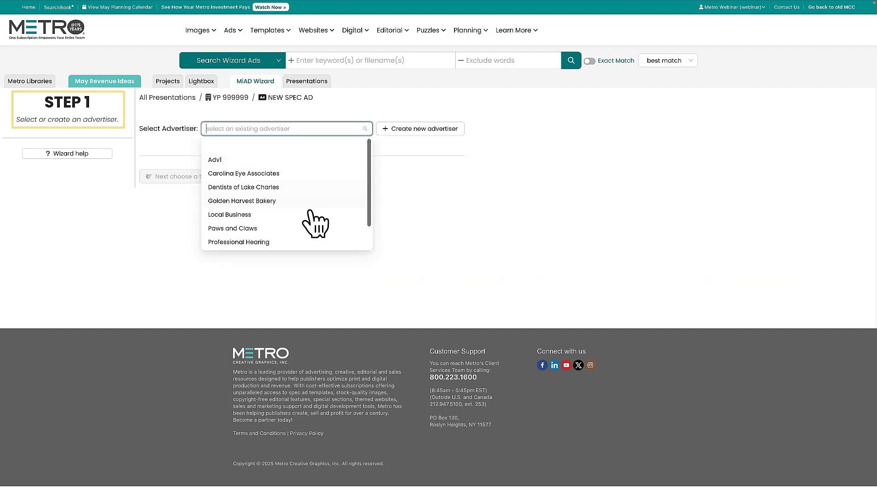
left_click(259, 228)
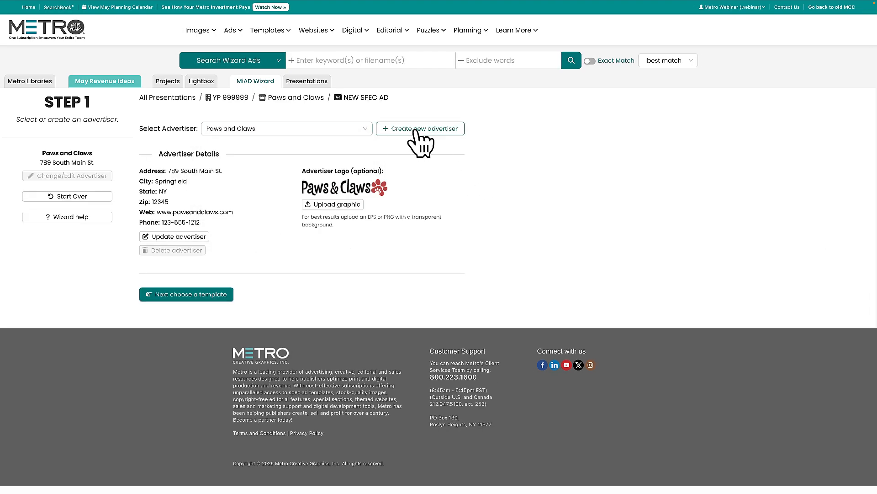
left_click(416, 131)
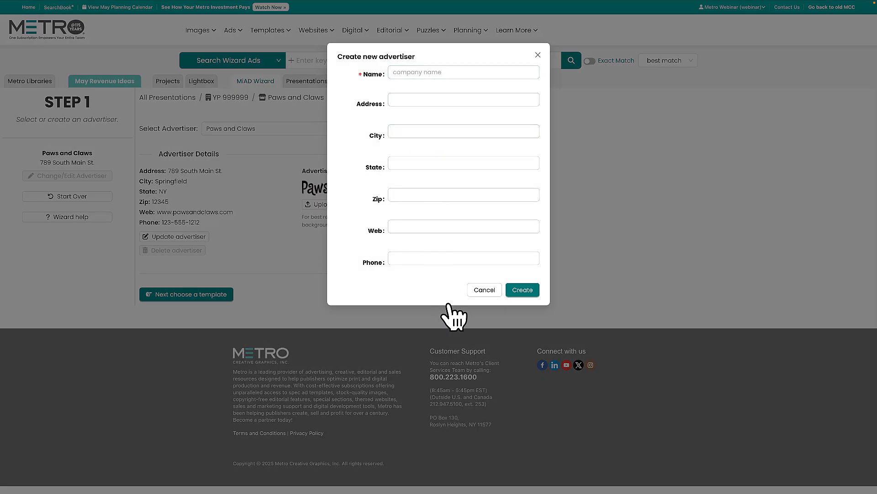
left_click(484, 291)
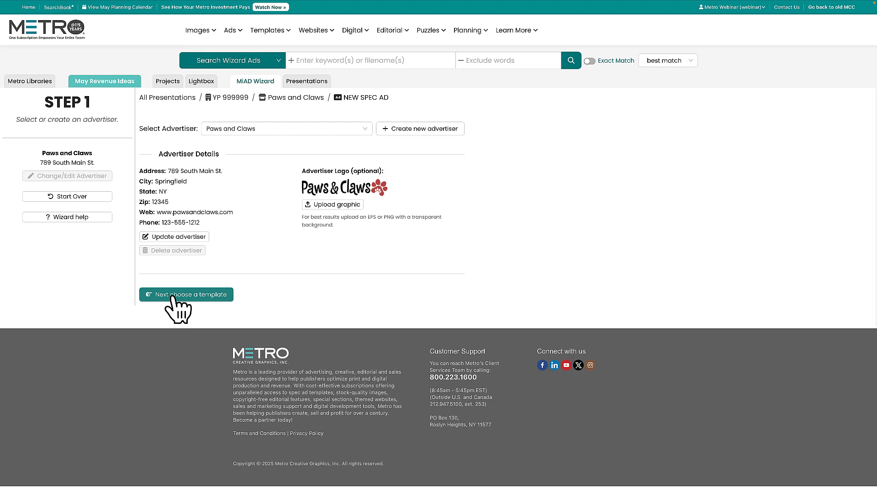
Continue to choosing a template and search the wizard ads for "pet grooming" with exact matching on
left_click(196, 295)
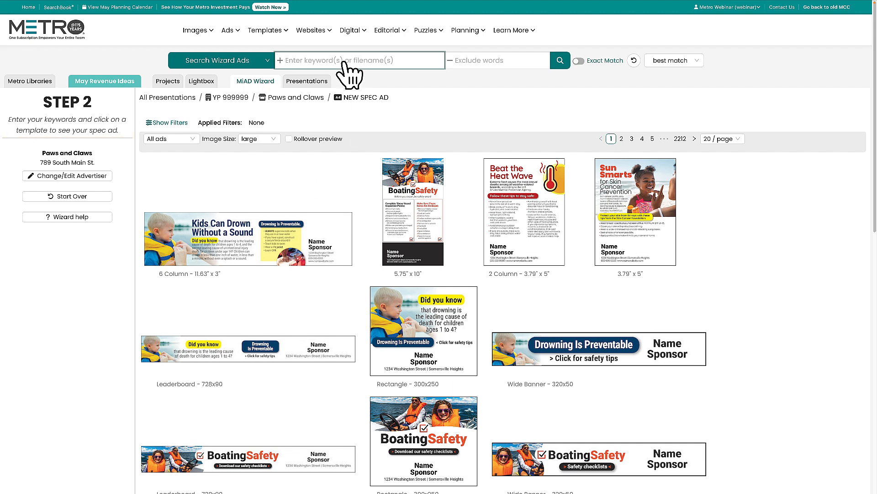
type("pet groomin")
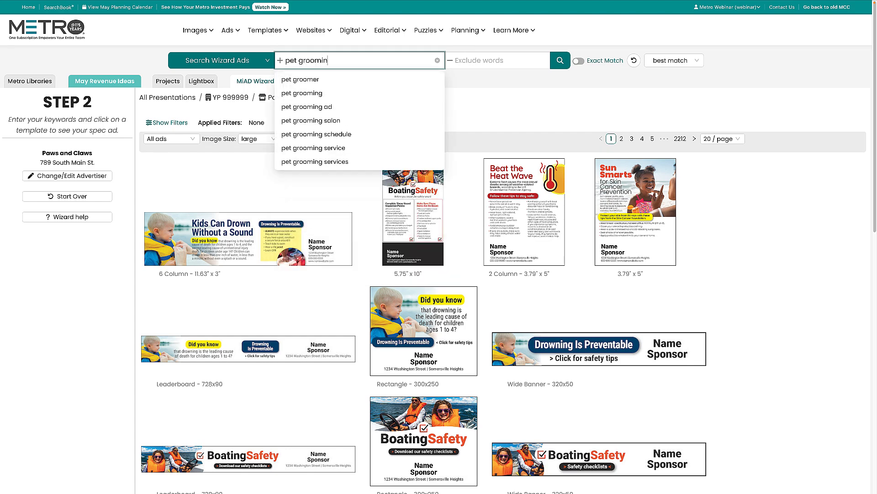
type("g")
left_click(579, 61)
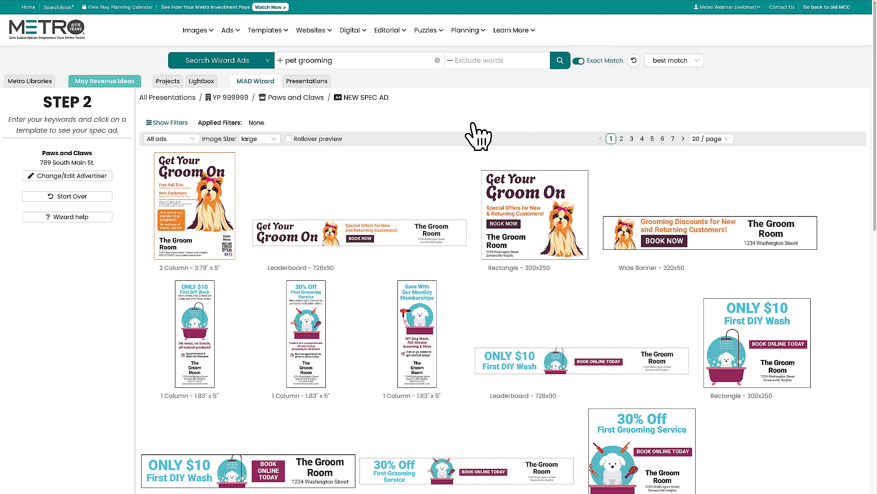
Limit the results to web-only ads and choose the "Get Your Groom On" Rectangle 300x250 template
left_click(192, 140)
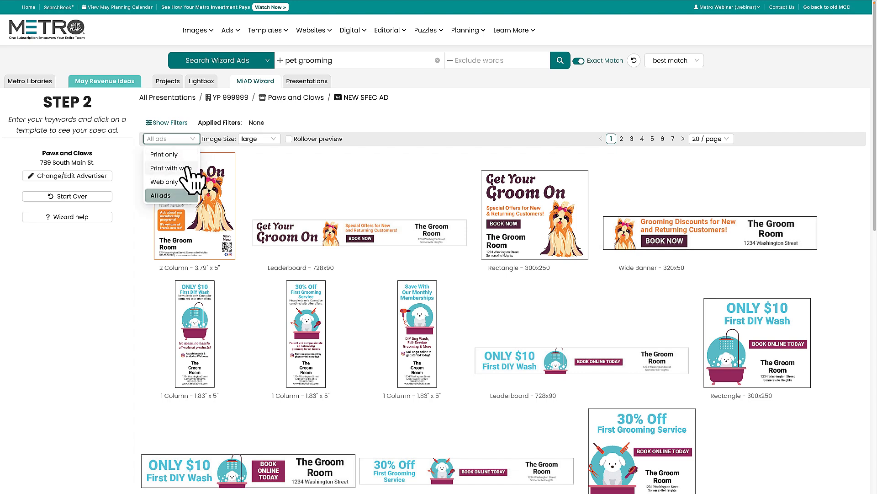
left_click(169, 182)
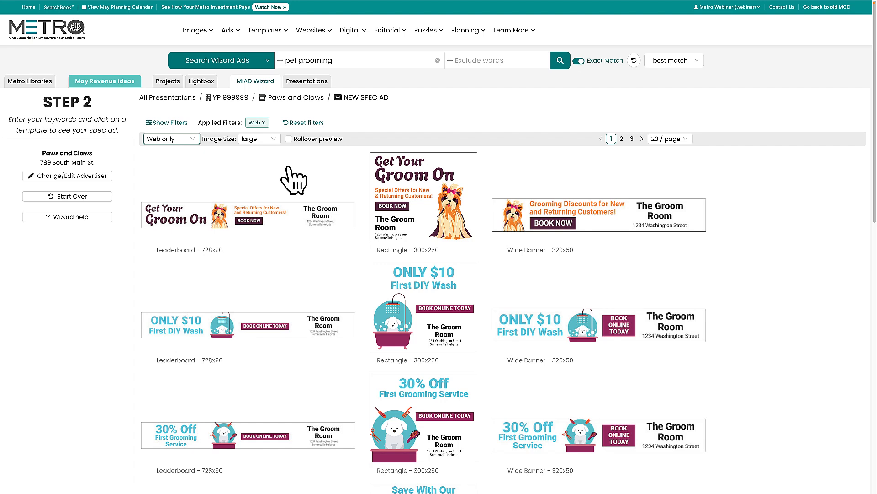
left_click(427, 201)
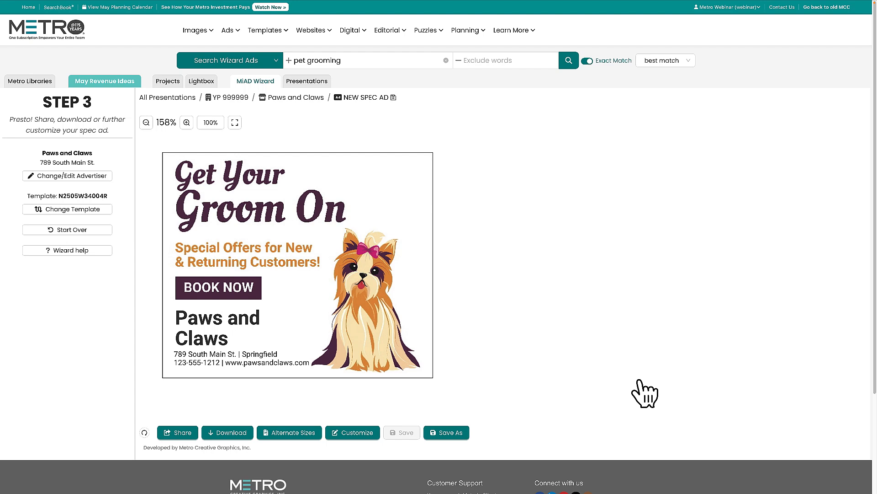
Save the spec ad to a new presentation named "Paws & Claws Spring", keeping the default notes
left_click(447, 433)
left_click(368, 75)
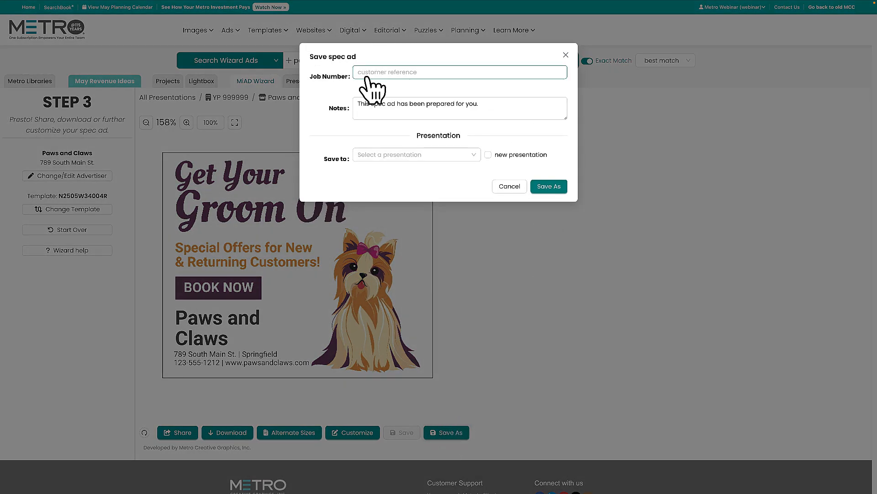
left_click(414, 107)
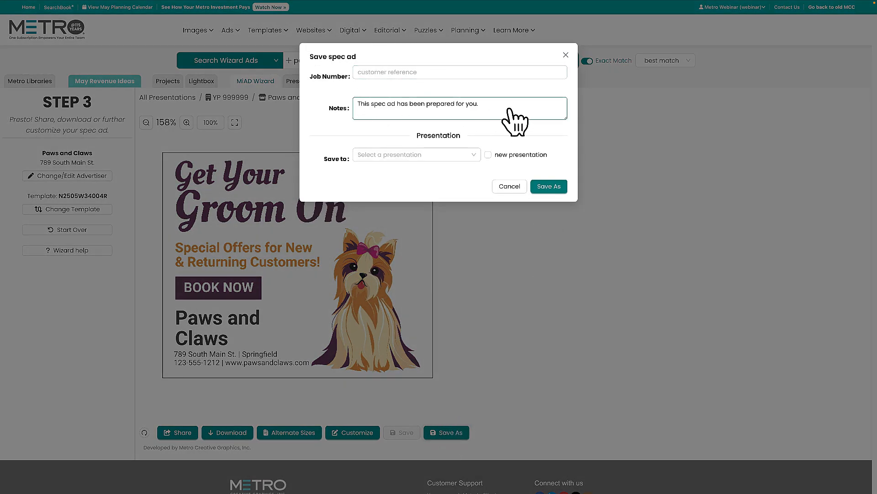
left_click(475, 154)
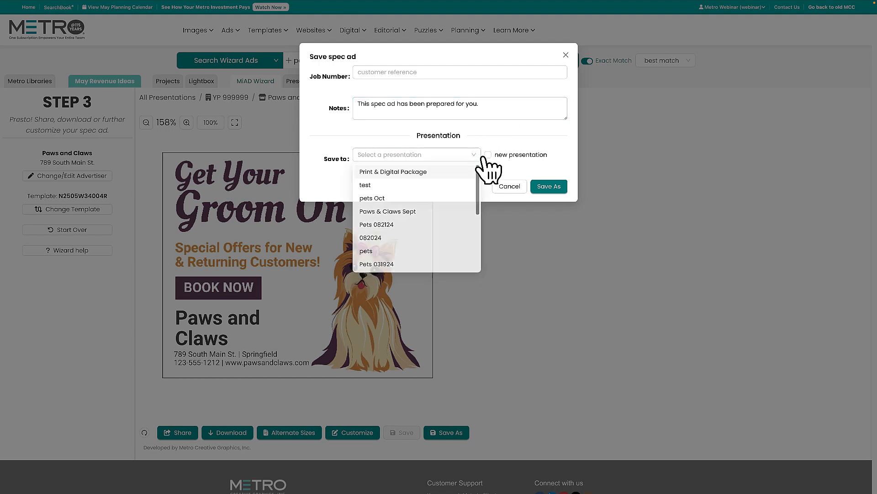
left_click(488, 154)
type("Paws & Claws Spring")
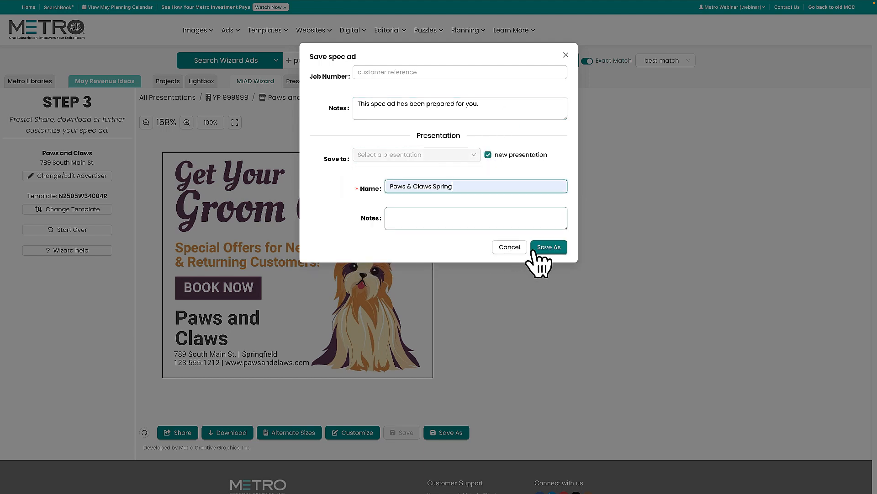
left_click(554, 248)
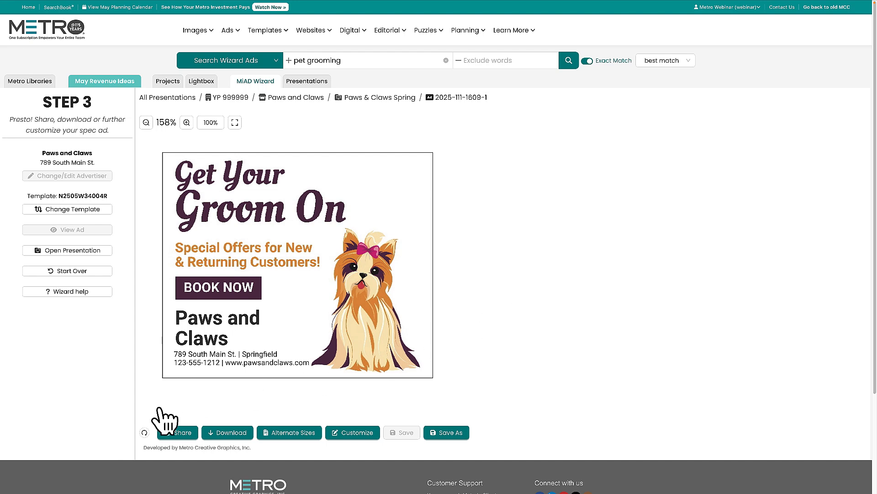
Share the spec ad as a PDF summary, save it as N2505W34004R_spec (1).pdf in Downloads, and open it
left_click(173, 436)
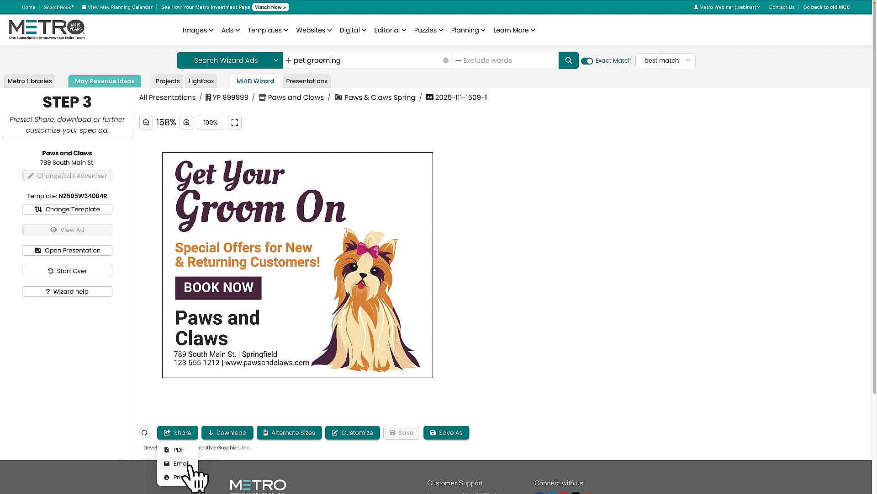
left_click(180, 450)
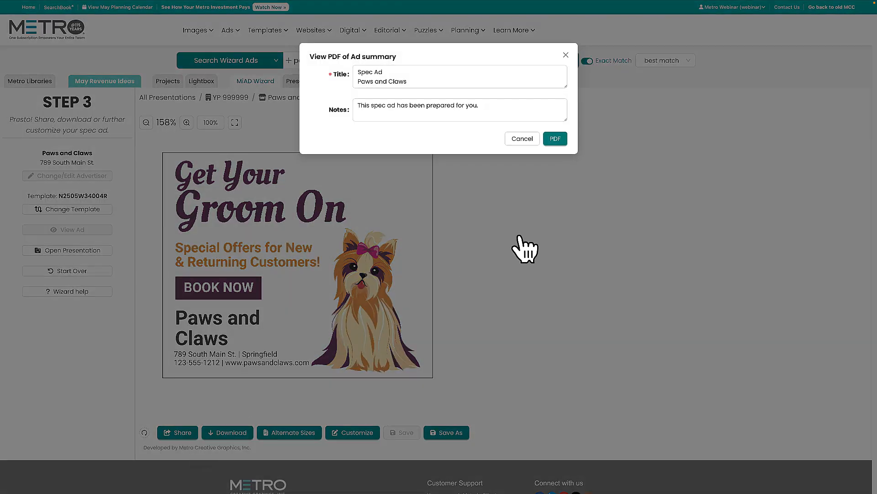
left_click(557, 140)
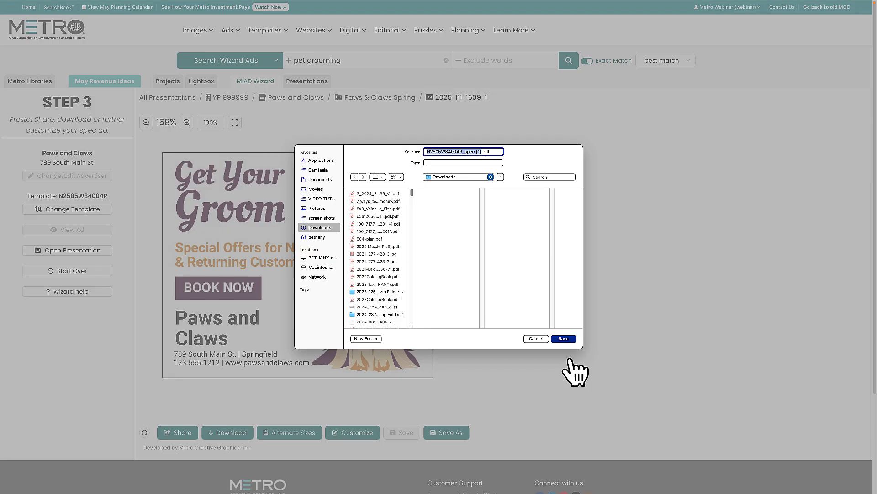
left_click(565, 339)
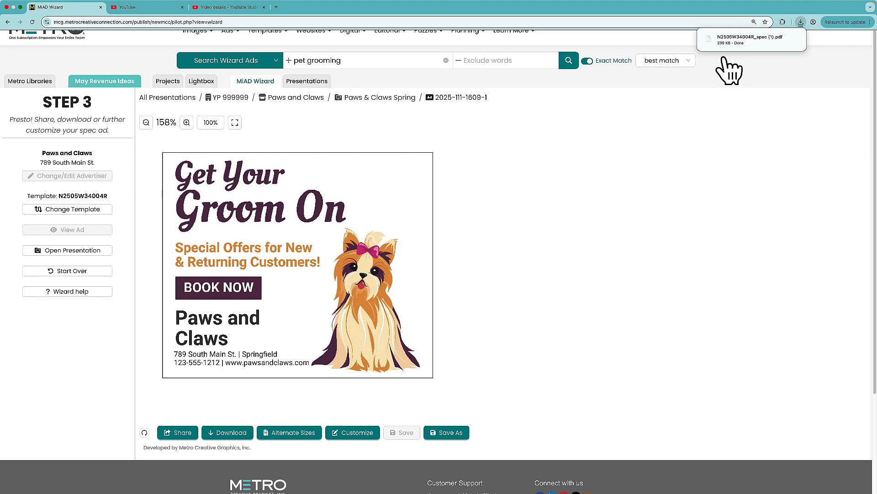
left_click(750, 39)
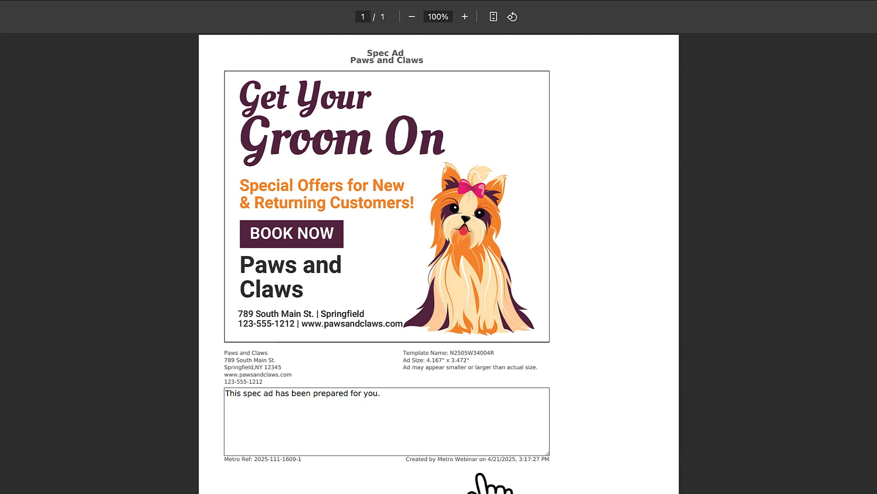
left_click_drag(448, 353, 502, 357)
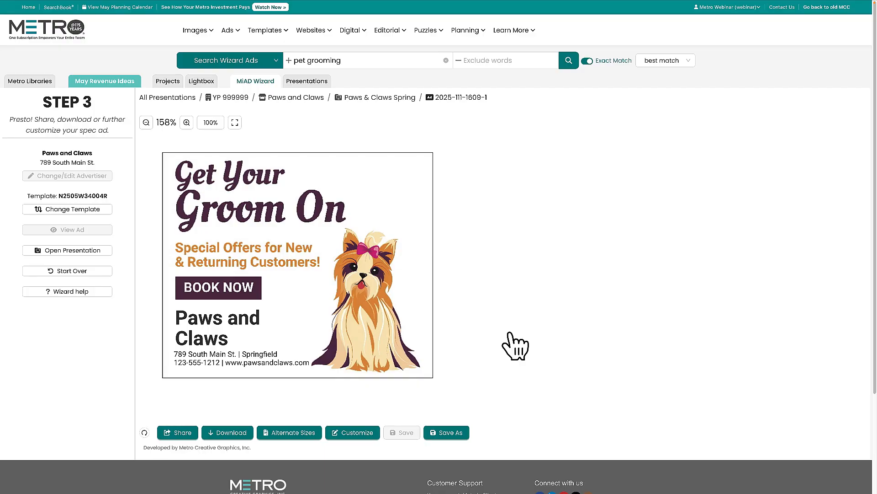
Open the download page for the ad's production files and return to the ad in the wizard
left_click(232, 433)
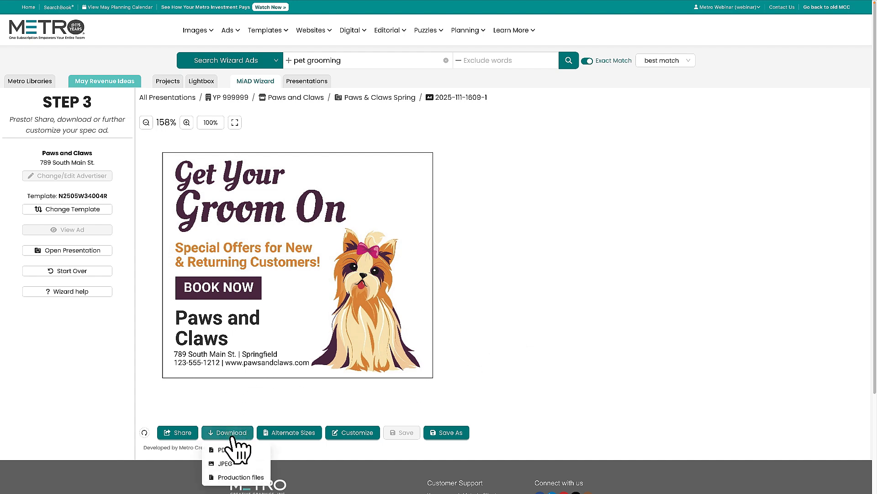
left_click(247, 477)
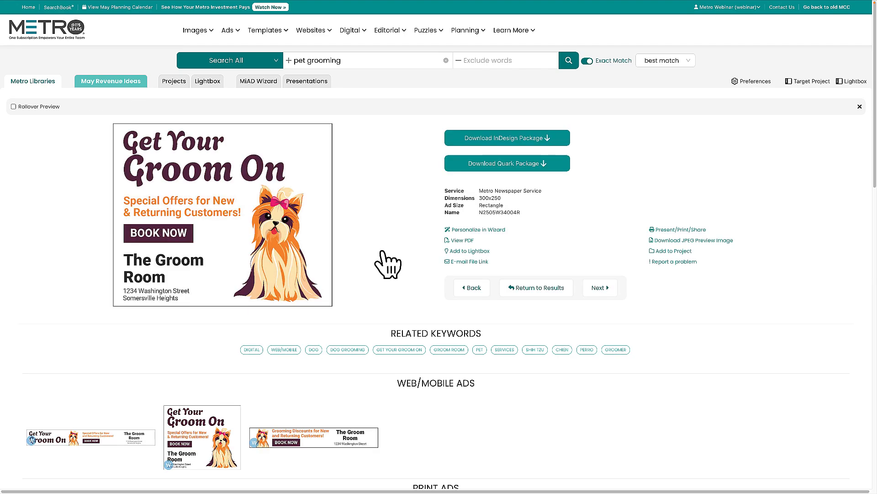
mouse_move(374, 2)
left_click(254, 30)
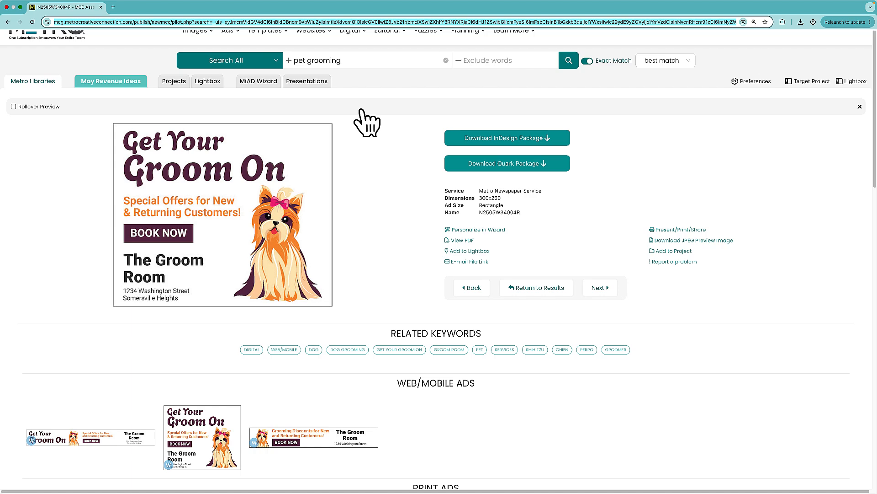
left_click(259, 81)
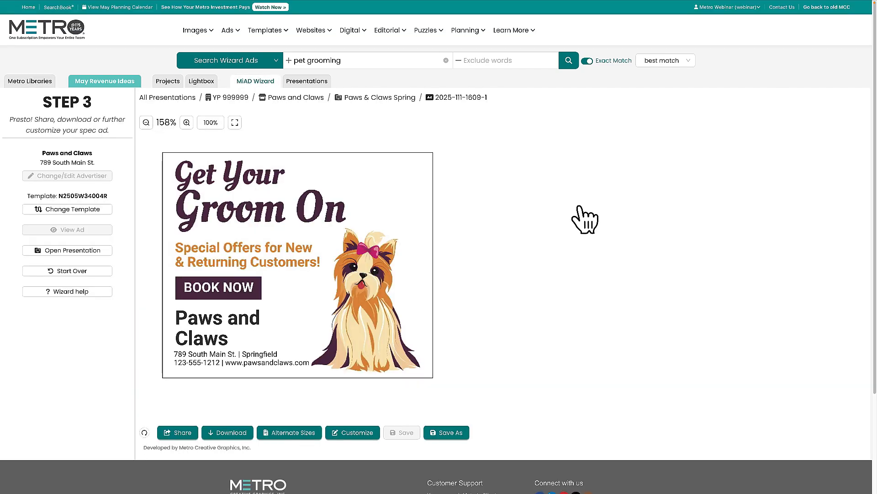
Customize the ad by clearing the advertiser name text and placing the Paws & Claws logo on it
left_click(352, 434)
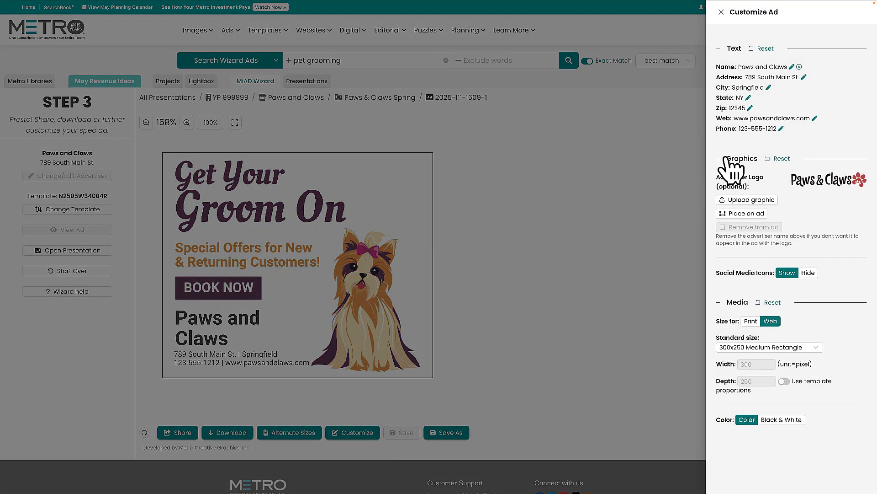
left_click(800, 67)
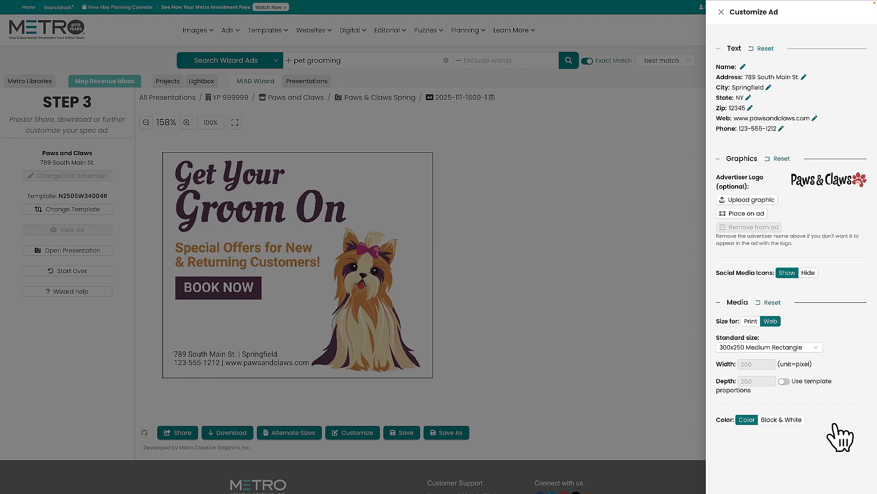
left_click(741, 213)
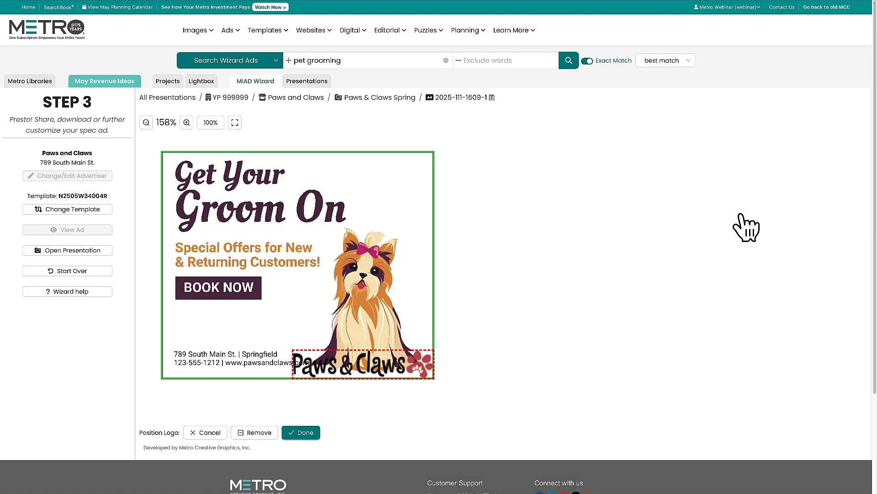
Position the logo directly above the address lines, shrink it to fit beside the dog, and accept the placement
left_click_drag(383, 369, 267, 344)
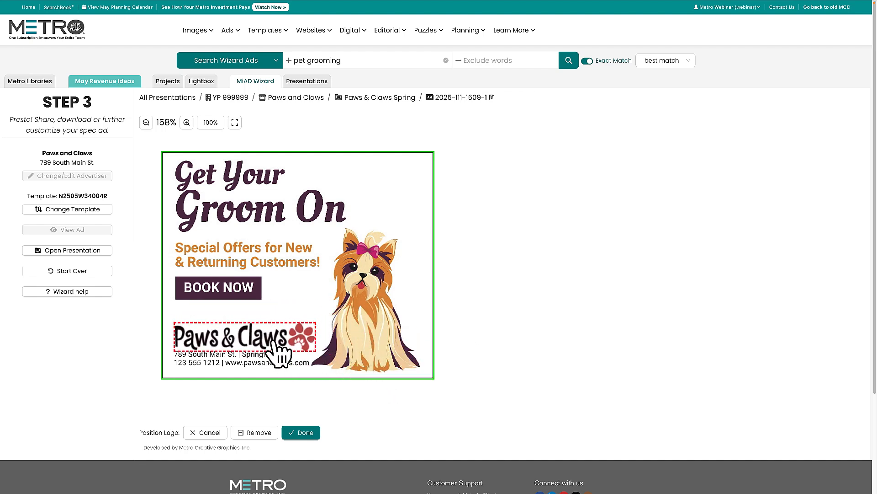
left_click_drag(315, 325, 261, 340)
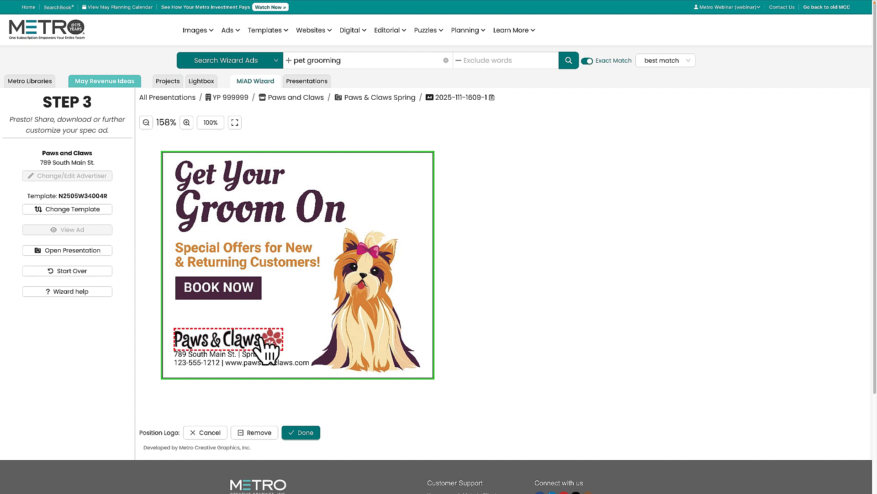
left_click(301, 433)
left_click(300, 433)
Save the customized ad by updating the current spec ad in the Paws & Claws Spring presentation
left_click(511, 360)
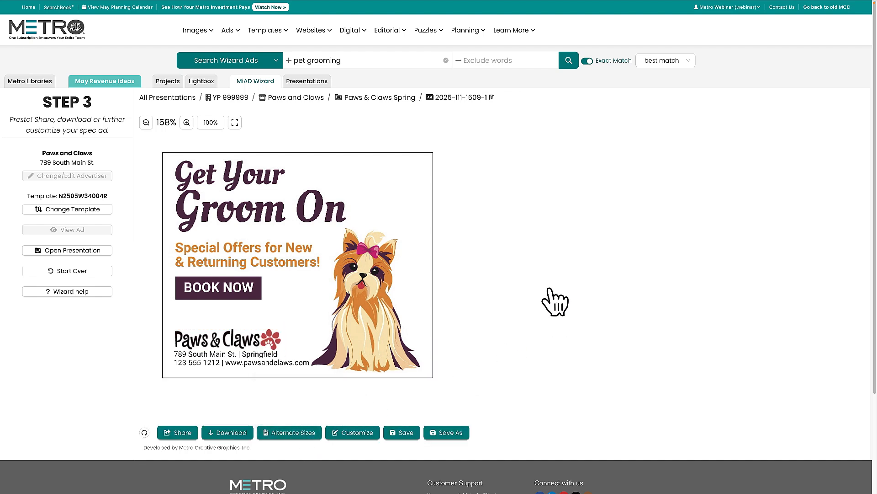
left_click(402, 433)
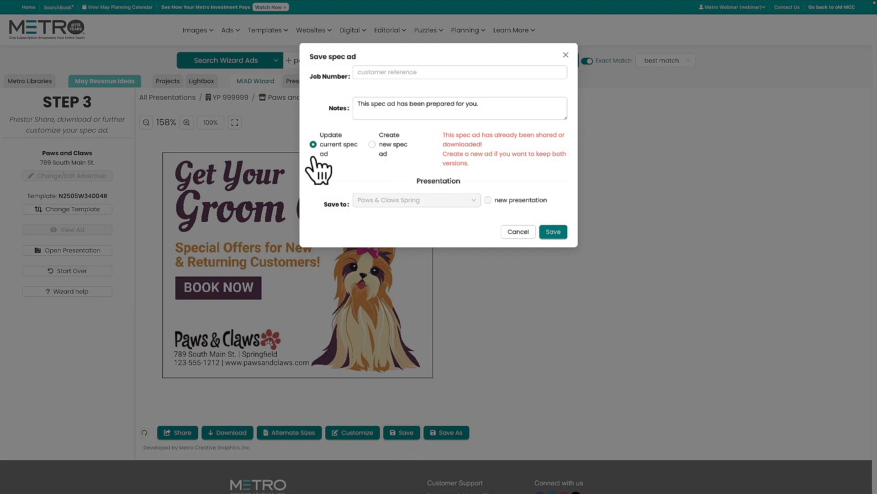
left_click(553, 232)
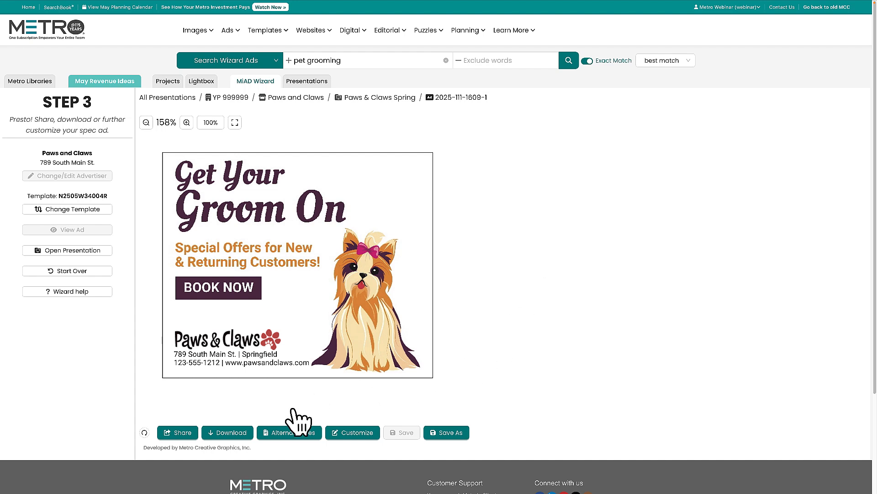
Switch the ad to the Leaderboard 728x90 size and place the logo centered directly above the address lines
left_click(287, 436)
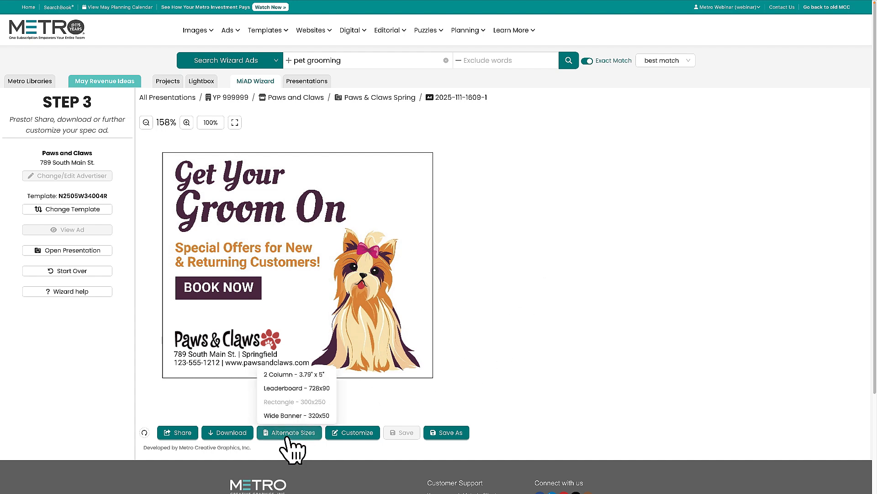
left_click(286, 387)
left_click(265, 228)
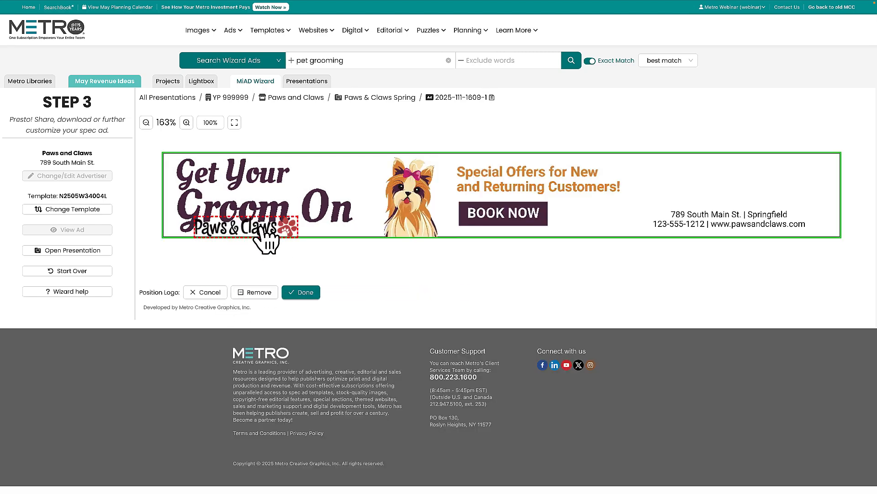
left_click_drag(256, 240, 734, 211)
mouse_move(774, 189)
left_mouse_down()
mouse_move(784, 182)
mouse_move(772, 201)
left_mouse_up()
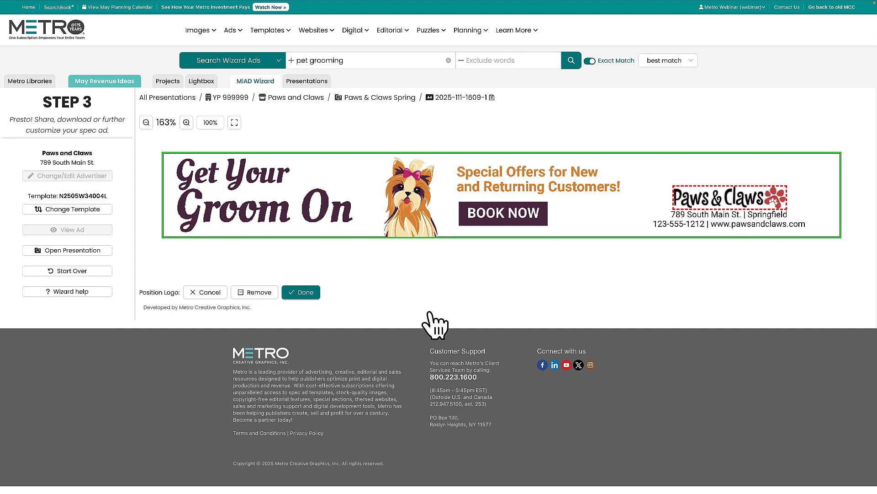
left_click(306, 292)
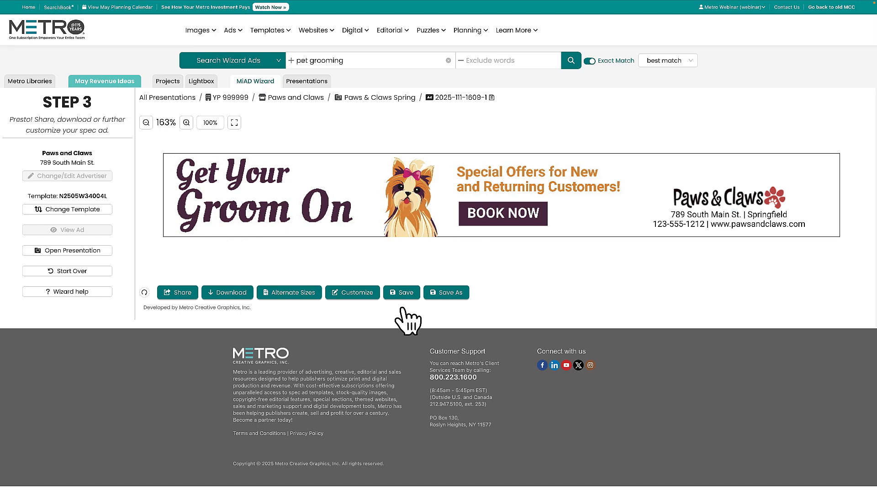
Save the leaderboard version as a new spec ad in the Paws & Claws Spring presentation
left_click(447, 295)
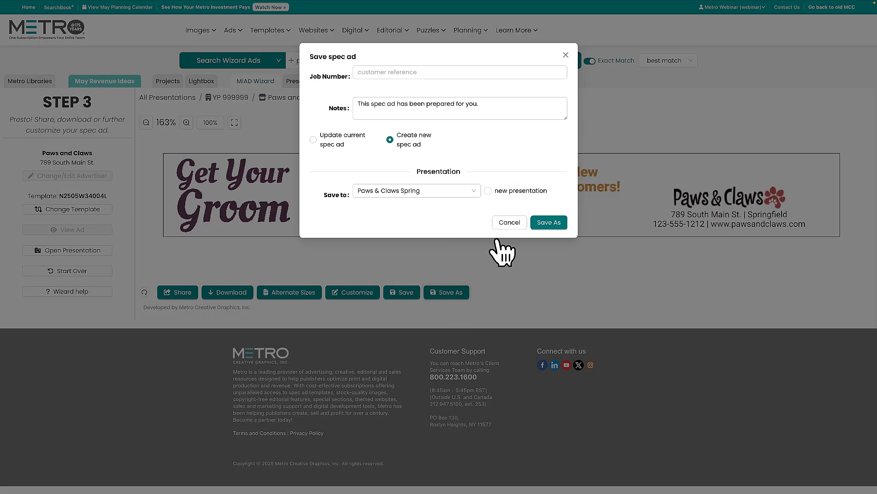
left_click(356, 72)
left_click(379, 102)
left_click(552, 223)
Create the Wide Banner 320x50 version with the logo centered above the street address, and save it as a new spec ad
left_click(290, 295)
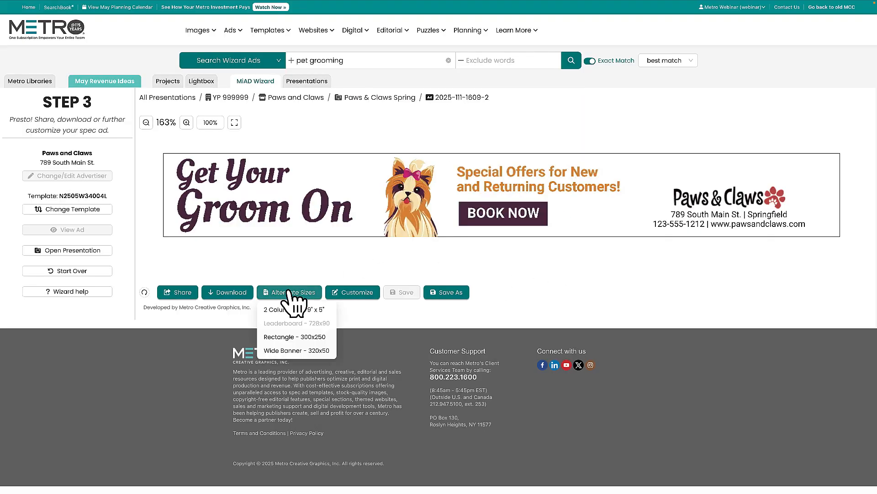
left_click(289, 351)
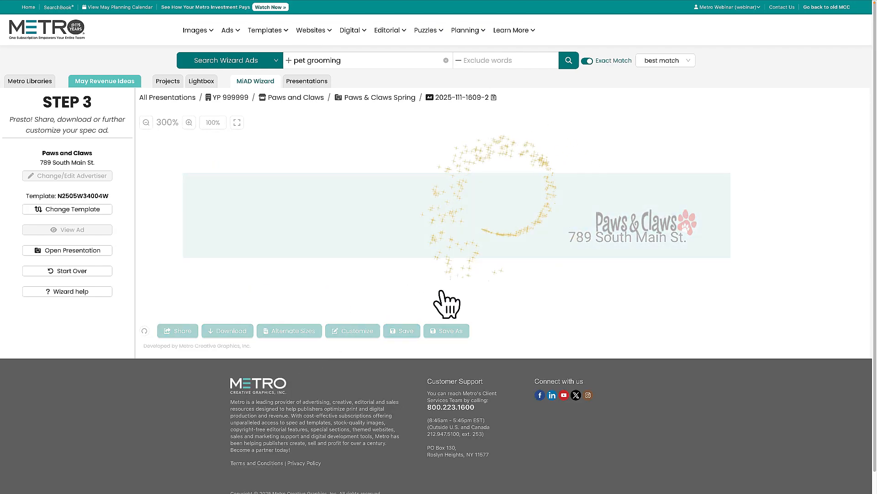
left_click(629, 219)
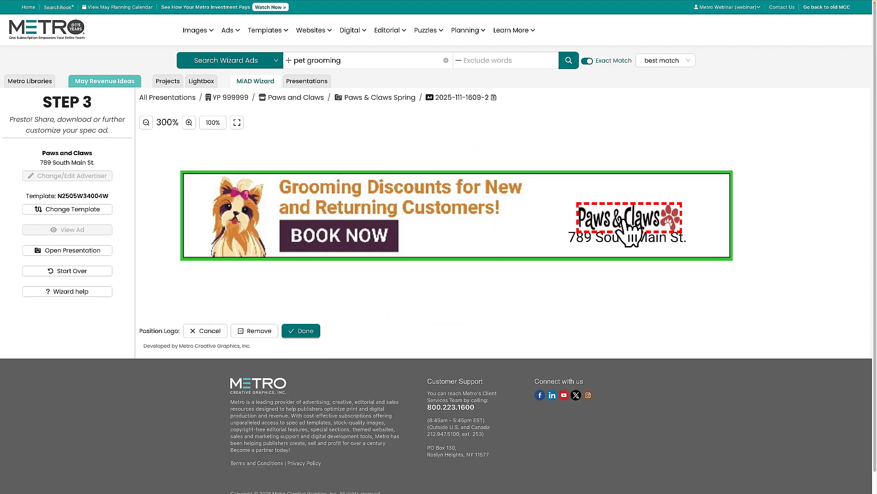
left_click(301, 331)
left_click(449, 331)
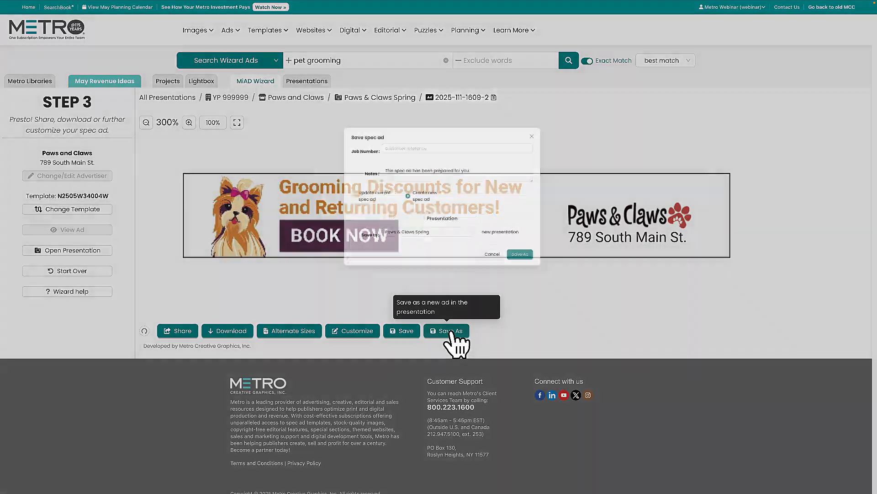
left_click(551, 222)
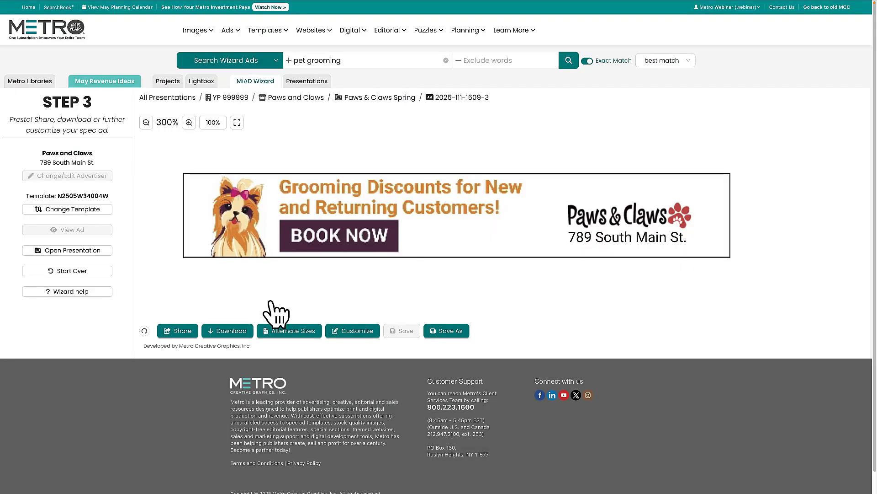
Create the 2 Column 3.79" x 5" version with the logo shrunk and placed above the address lines, and save it as a new spec ad
left_click(288, 330)
scroll(281, 338, "down", 1)
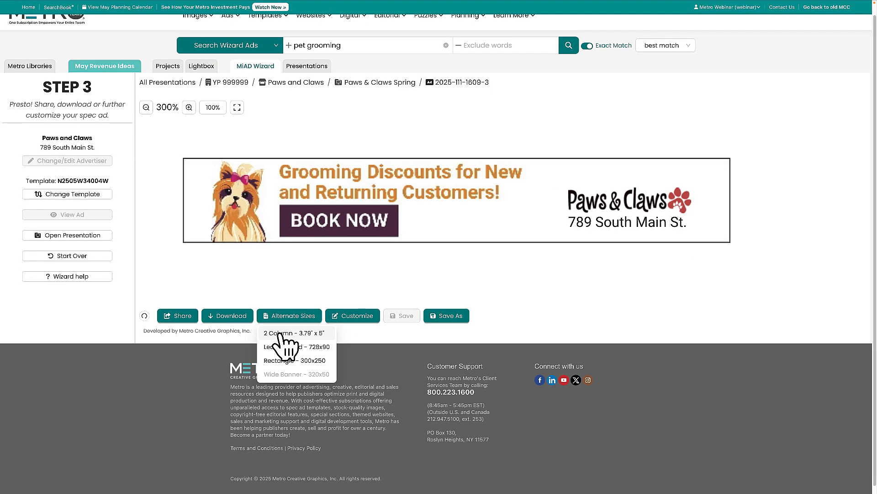
left_click(280, 334)
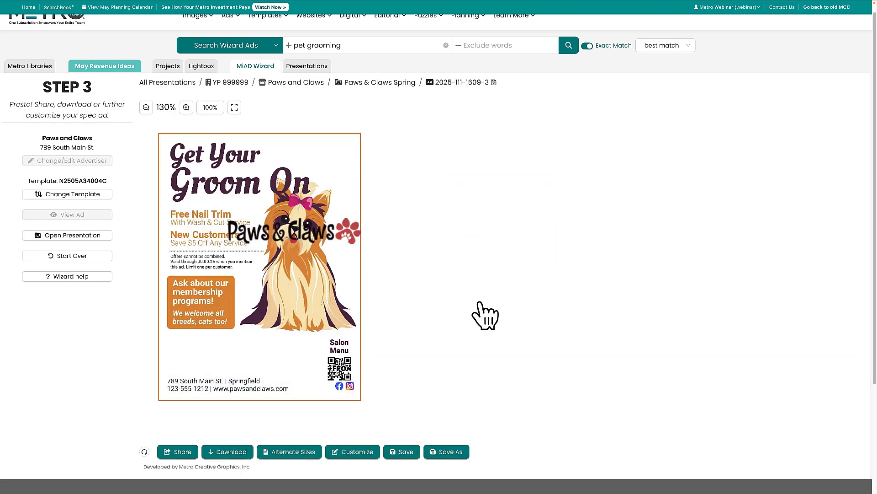
left_click(303, 238)
left_click_drag(303, 237, 241, 371)
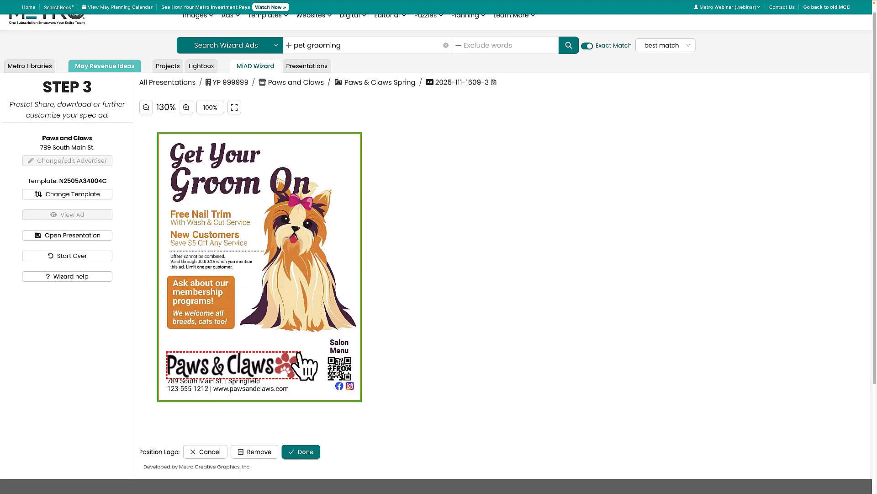
left_click_drag(306, 366, 285, 372)
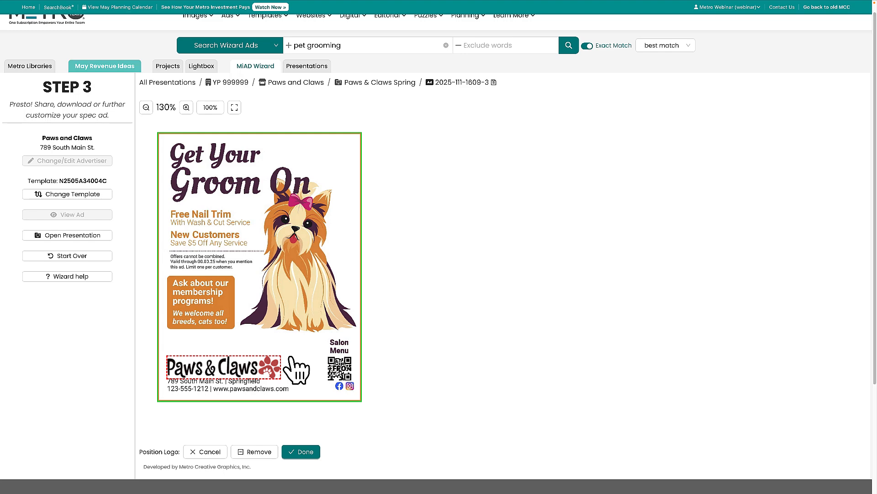
left_click(303, 451)
left_click(447, 453)
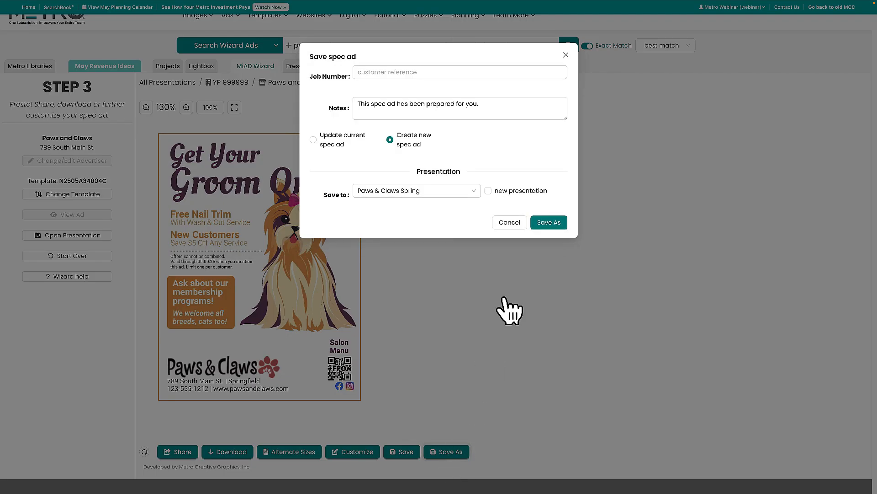
left_click(549, 222)
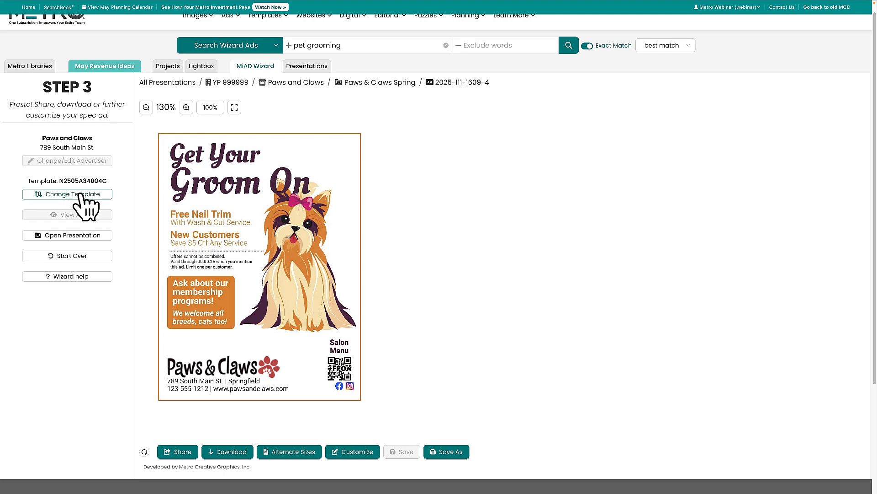
Change the template to the 300x250 "Only $10 First DIY Wash" ad, place the logo above the address, and save it as a new spec ad
left_click(61, 197)
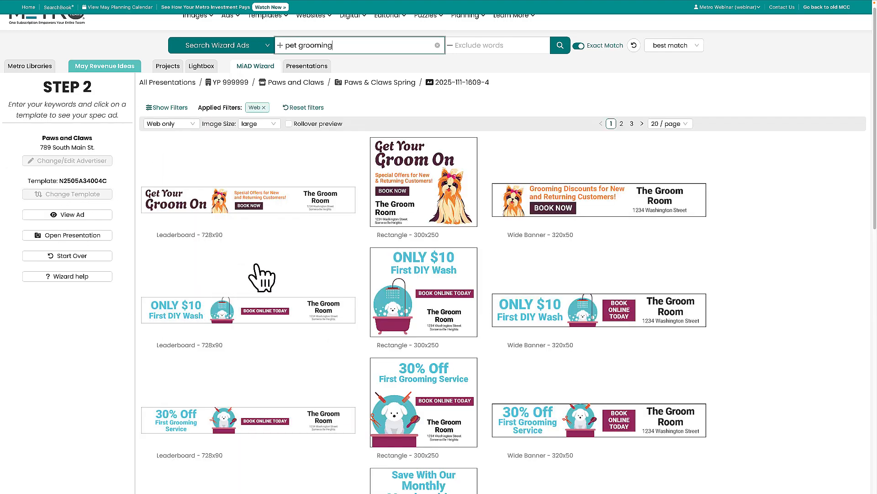
left_click(420, 307)
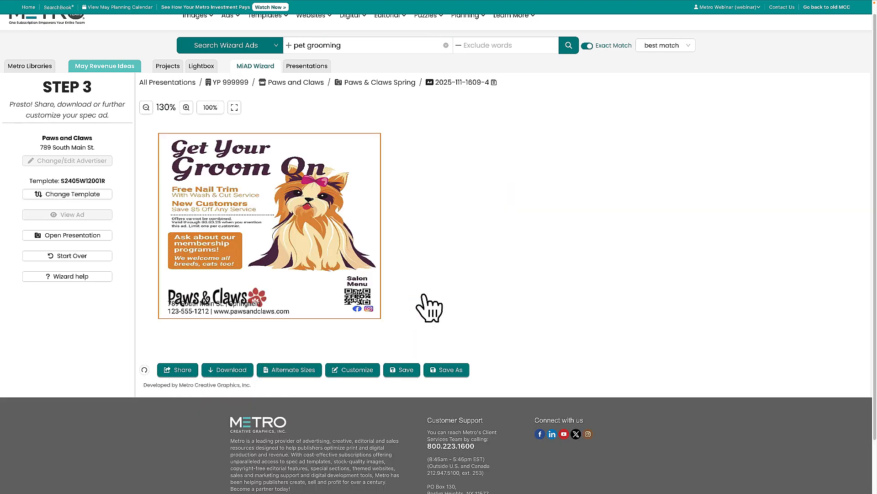
left_click(268, 340)
left_click_drag(268, 341, 384, 307)
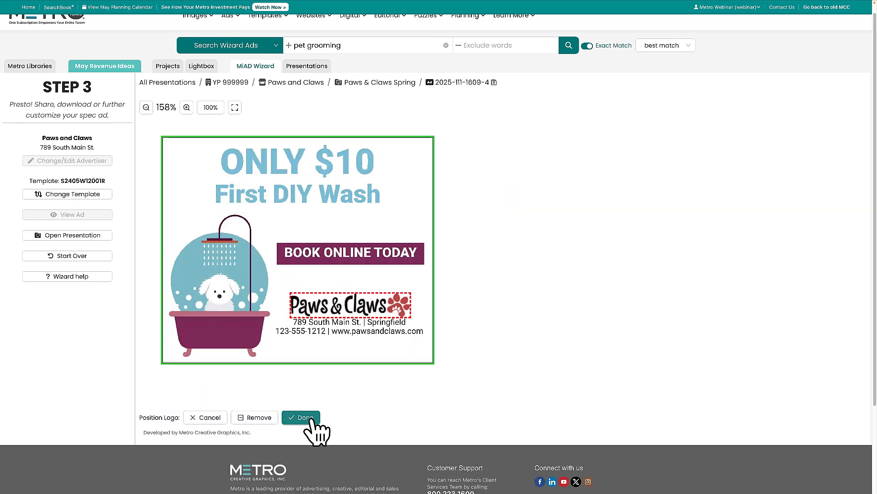
left_click(292, 417)
left_click(452, 417)
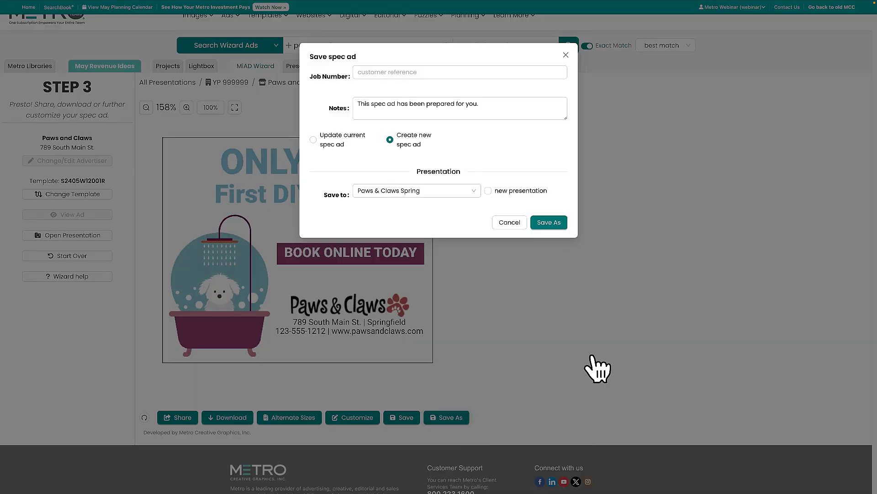
left_click(550, 222)
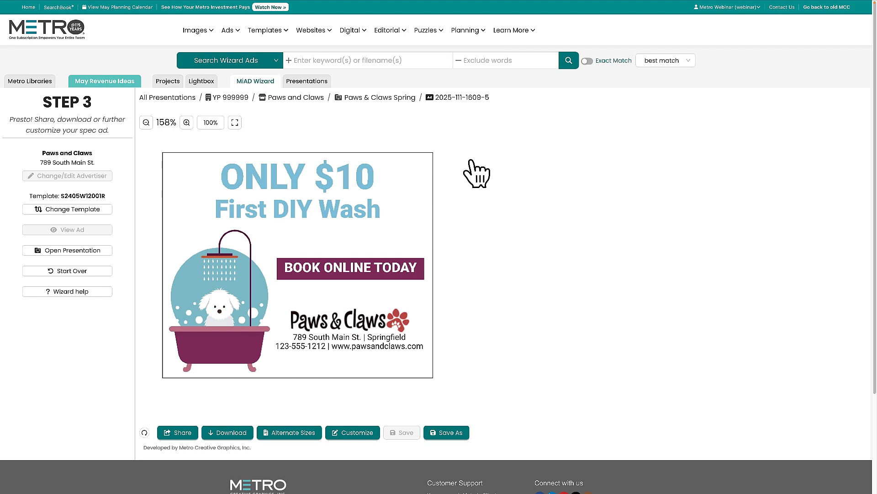
Open the Paws & Claws Spring presentation and view its spec ads as a slideshow
left_click(314, 86)
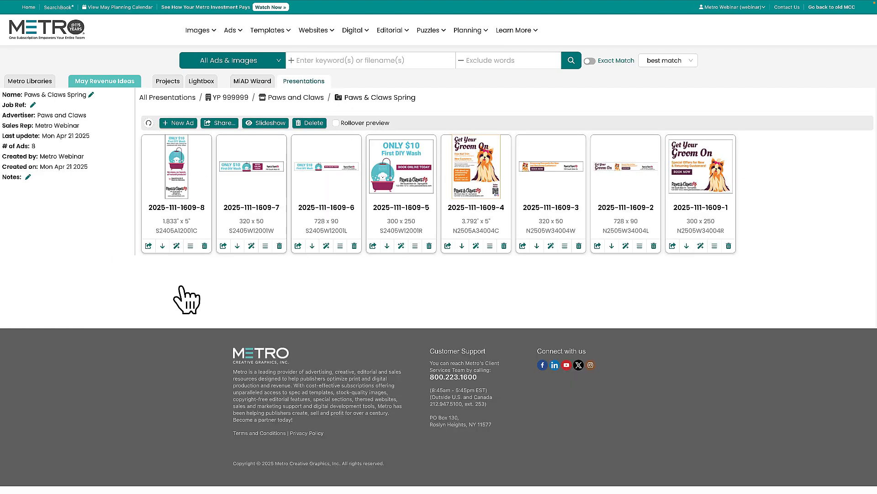
left_click(222, 123)
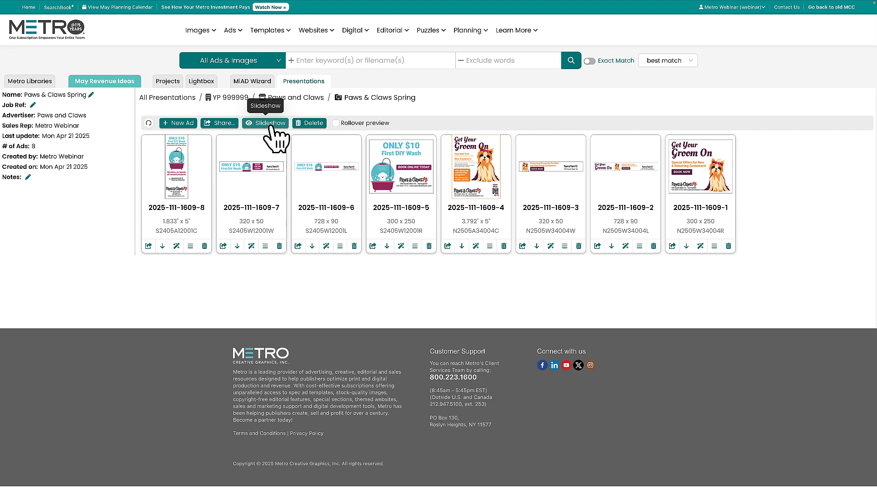
left_click(270, 124)
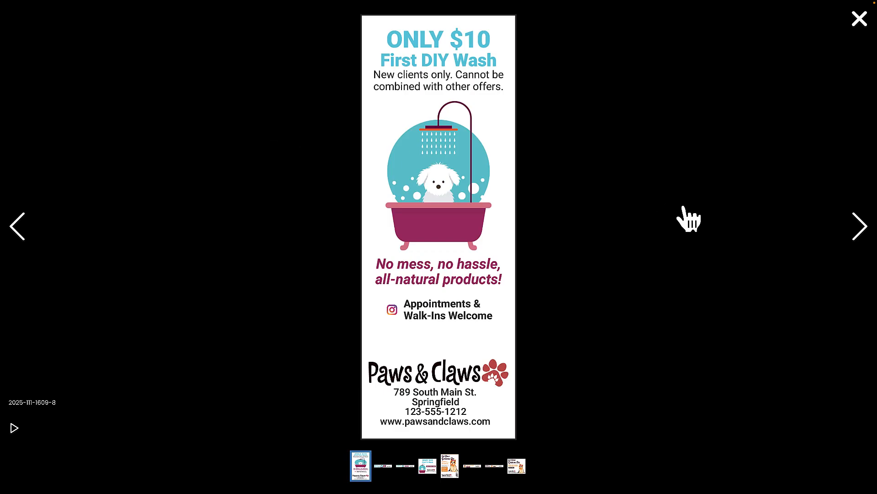